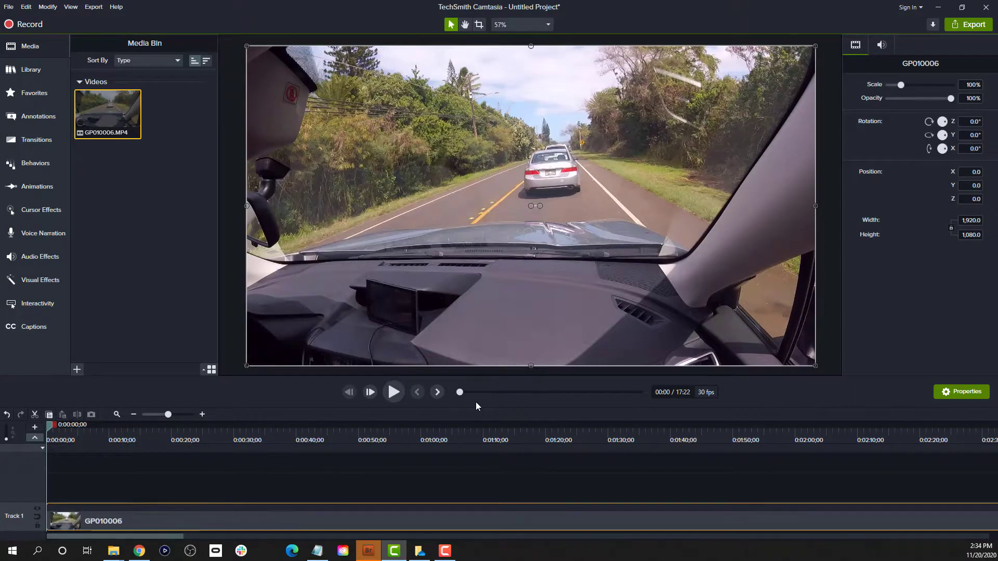
Step: Split the GP010006 clip at about 0:00:21;29, where the normal-speed opening ends
{"action": "left_click_drag", "start_coordinate": [460, 393], "coordinate": [641, 395]}
{"action": "left_click_drag", "start_coordinate": [59, 428], "coordinate": [187, 441]}
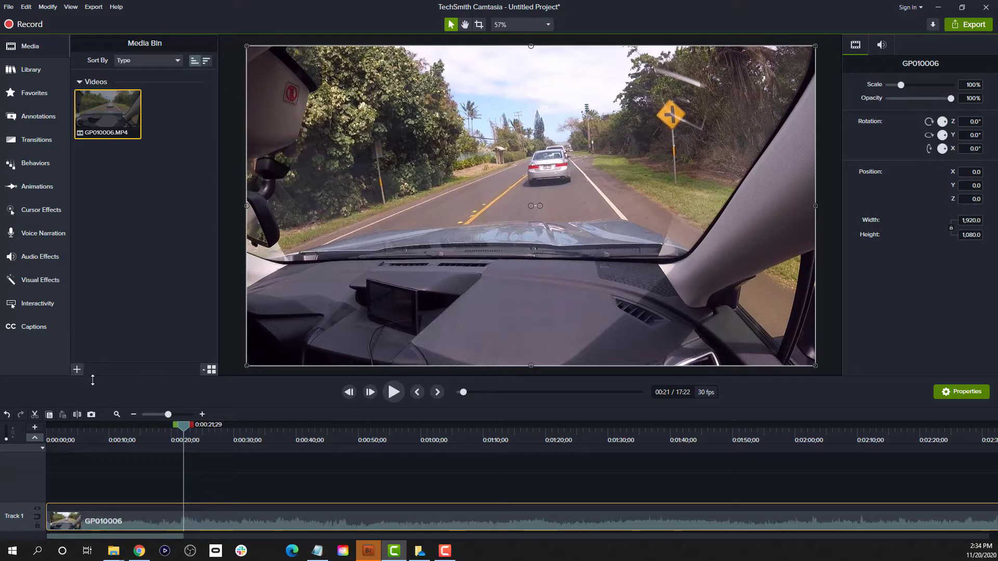
{"action": "left_click", "coordinate": [77, 414]}
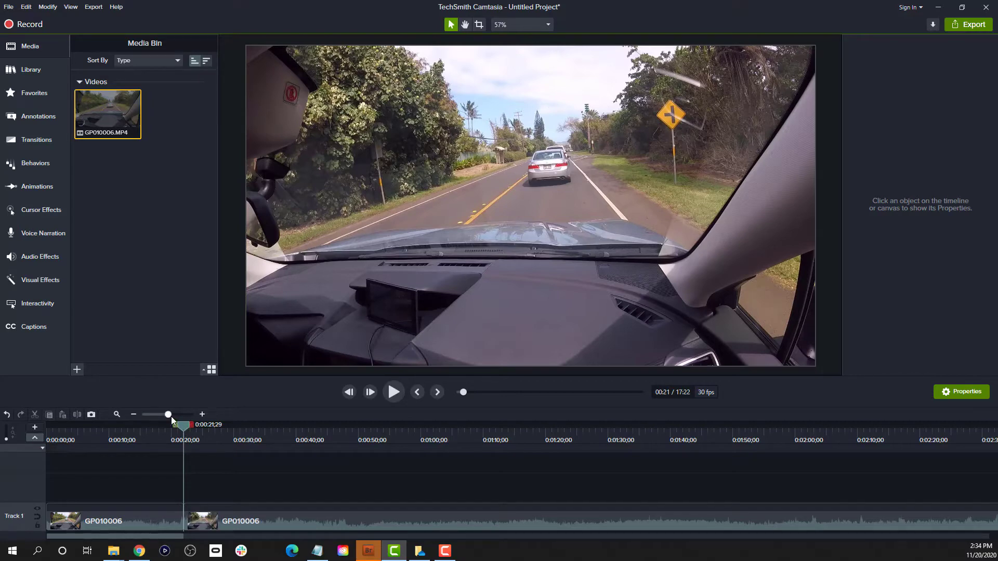
Step: Split the remaining long GP010006 clip near its end, at about 0:16:42;03
{"action": "left_click", "coordinate": [185, 429]}
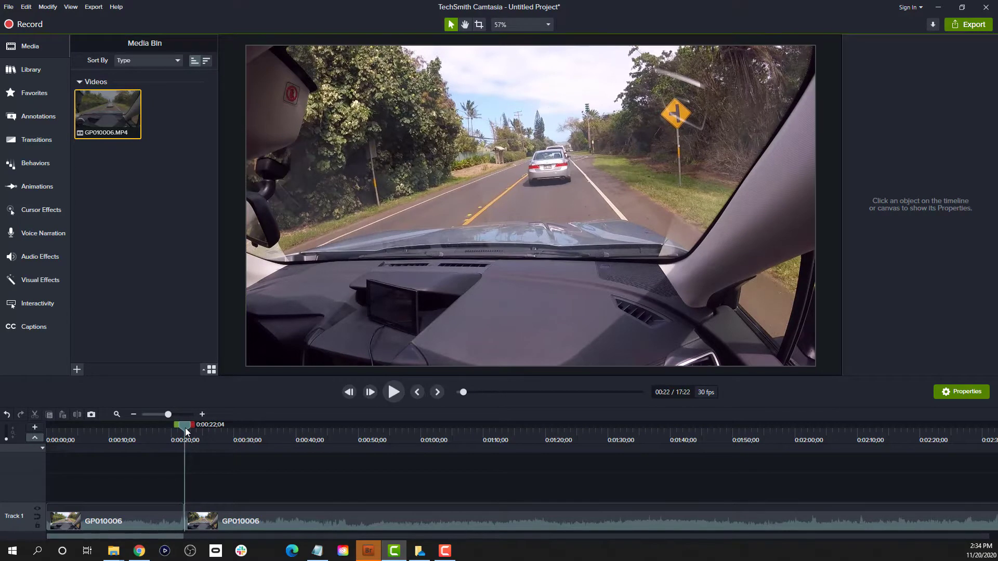
{"action": "left_click_drag", "start_coordinate": [187, 431], "coordinate": [903, 437]}
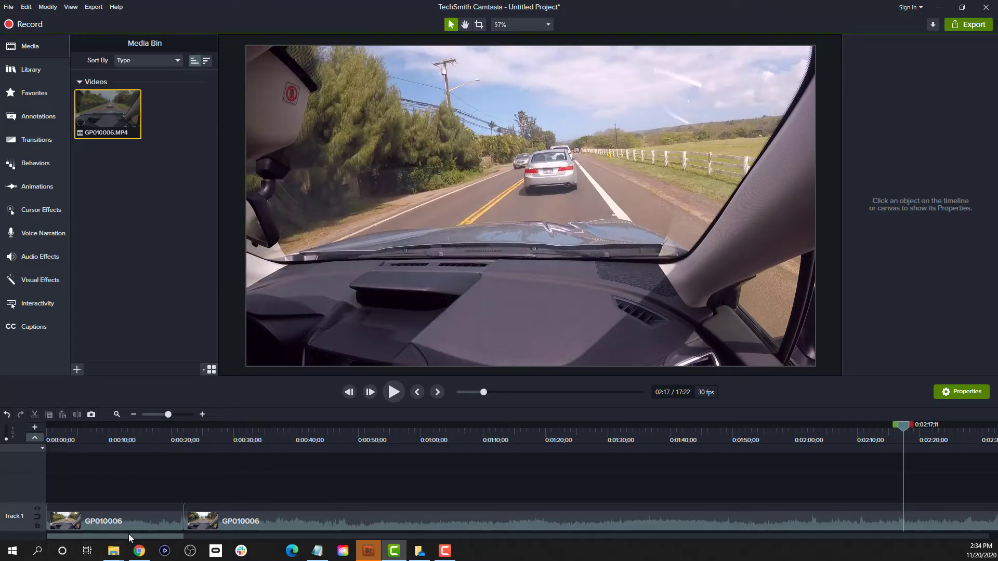
{"action": "left_click_drag", "start_coordinate": [129, 535], "coordinate": [323, 534]}
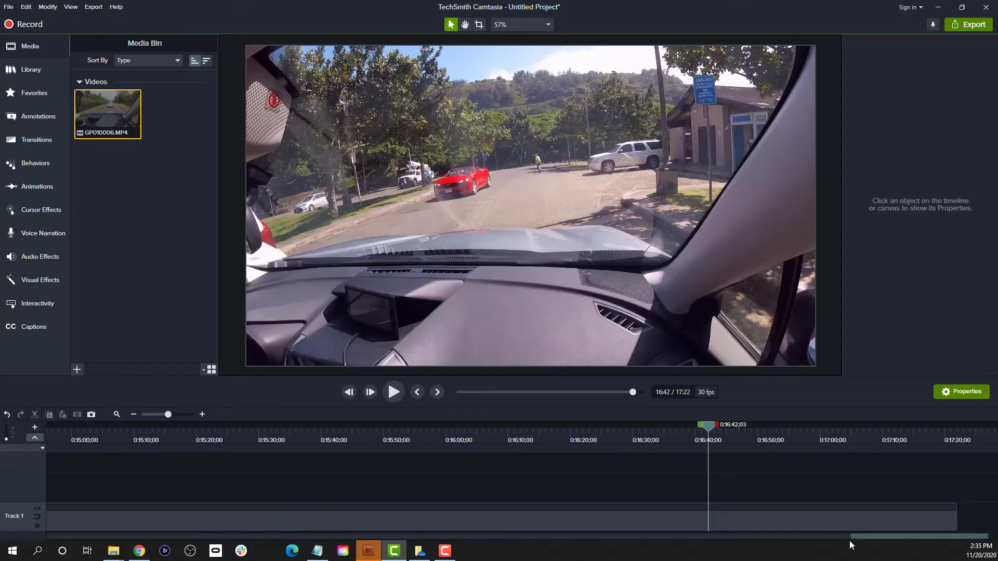
{"action": "left_click", "coordinate": [765, 527]}
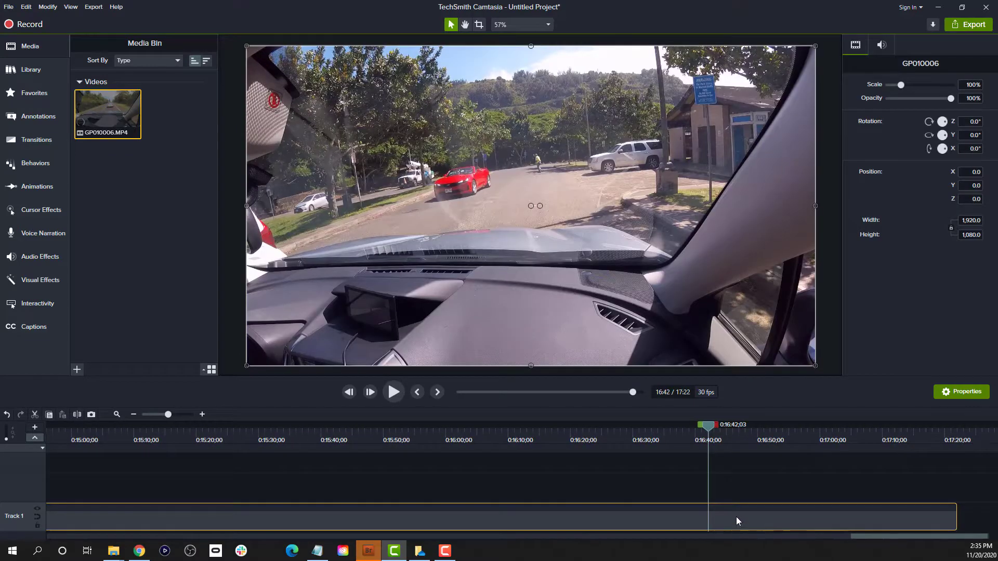
{"action": "left_click", "coordinate": [77, 414]}
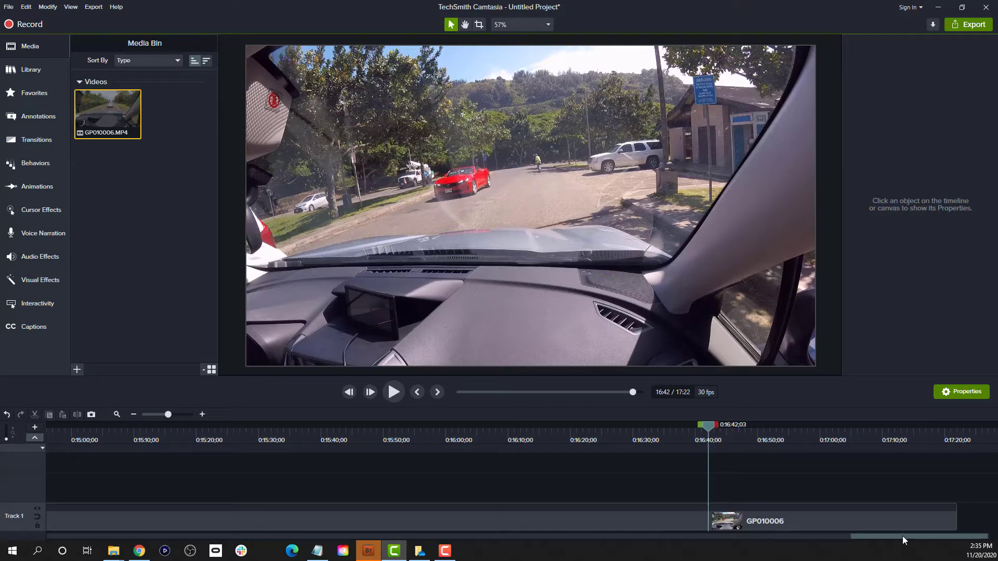
Step: Apply the Clip Speed visual effect to the long middle section of the GP010006 footage
{"action": "left_click_drag", "start_coordinate": [902, 535], "coordinate": [51, 554]}
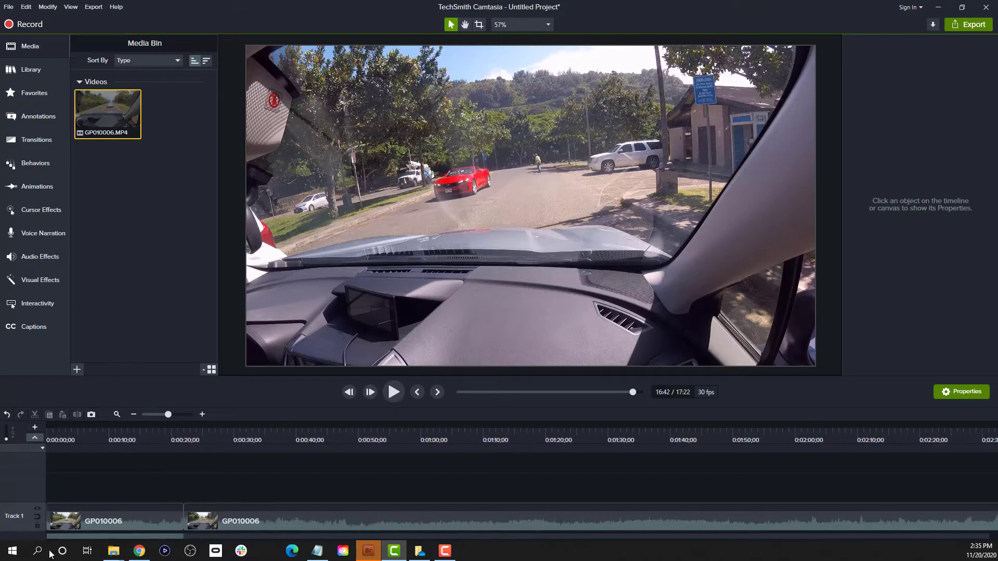
{"action": "left_click", "coordinate": [293, 519]}
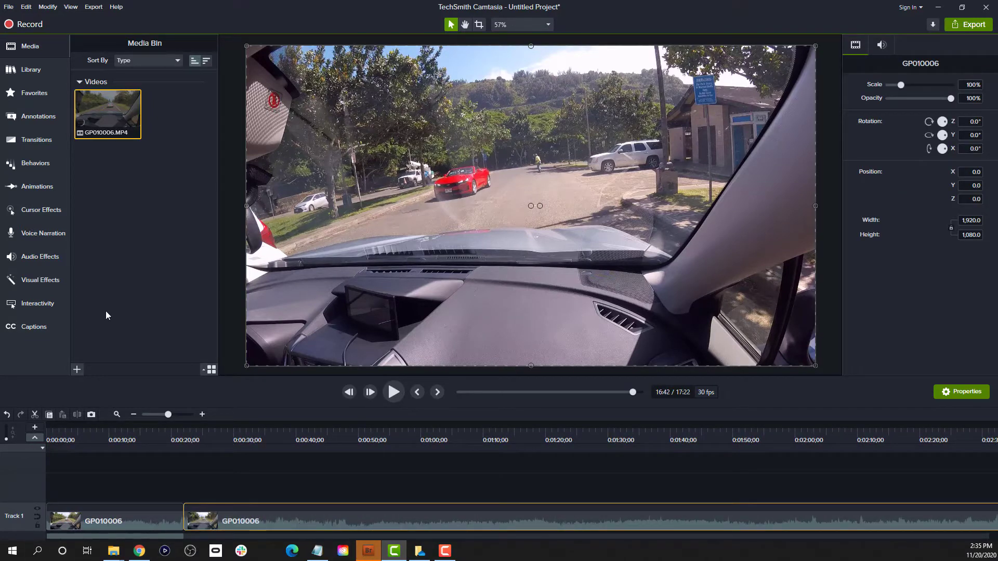
{"action": "left_click", "coordinate": [39, 281]}
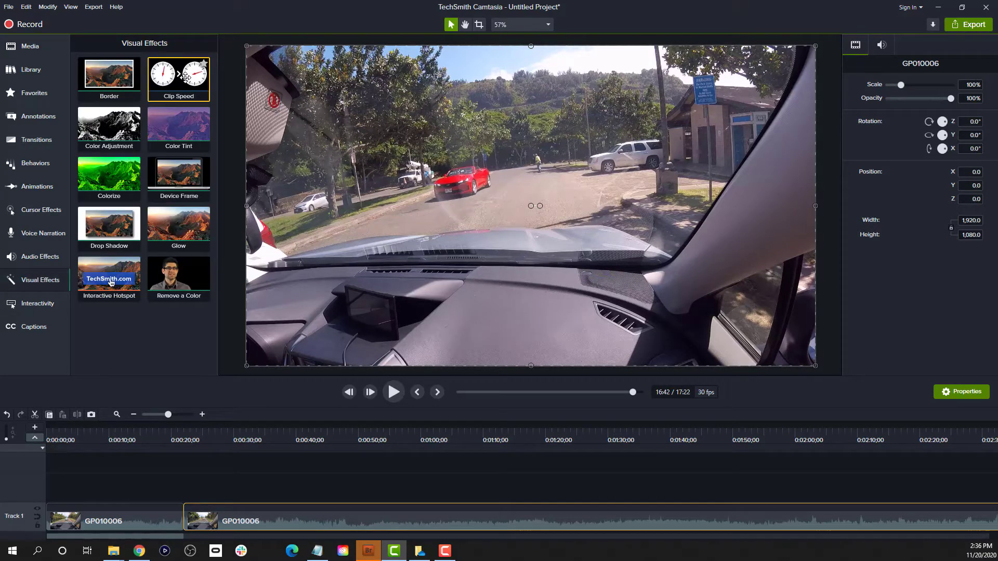
{"action": "left_click_drag", "start_coordinate": [186, 77], "coordinate": [259, 515]}
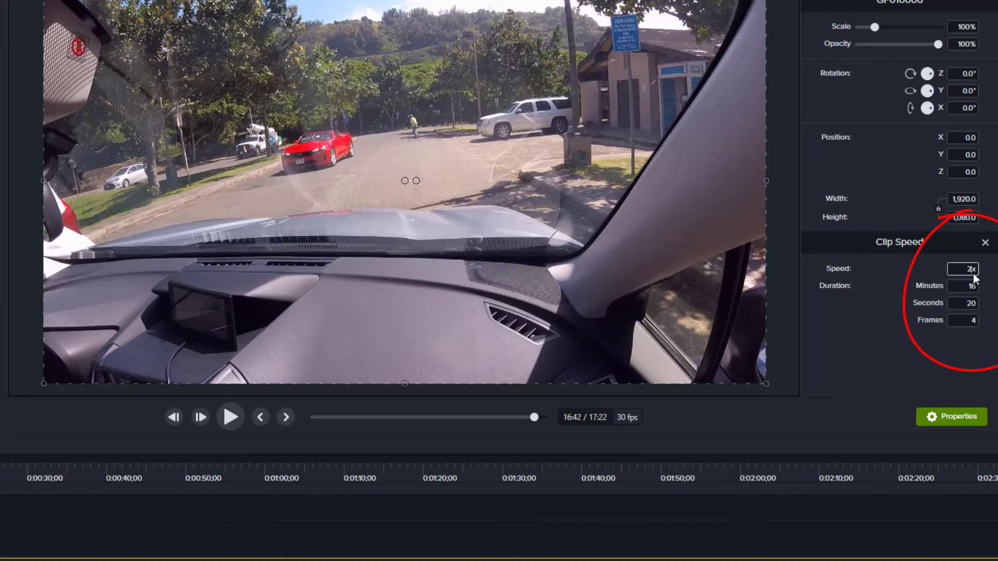
Step: Try a clip speed of about 200x on the middle clip and undo it
{"action": "key", "text": "Return"}
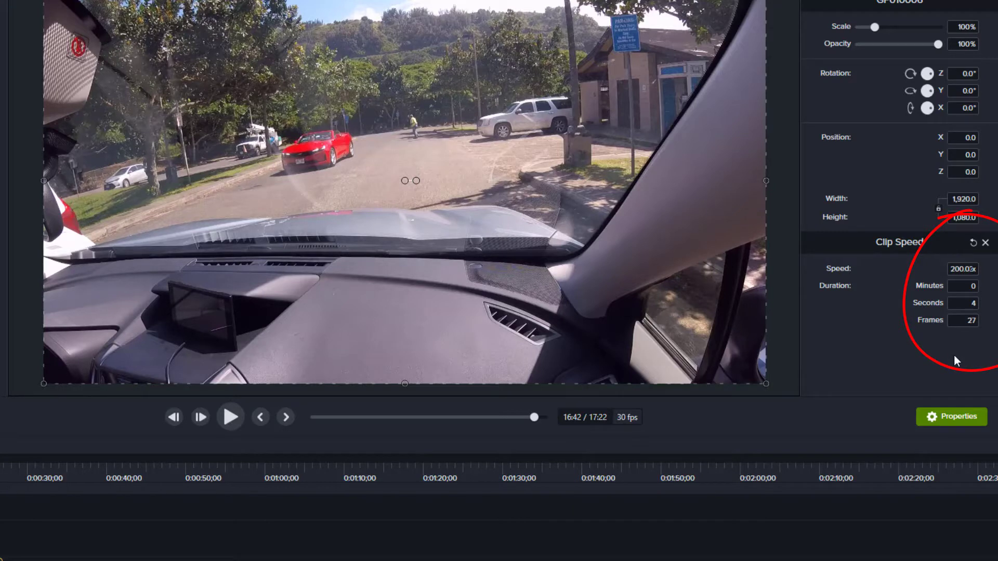
{"action": "key", "text": "ctrl+z"}
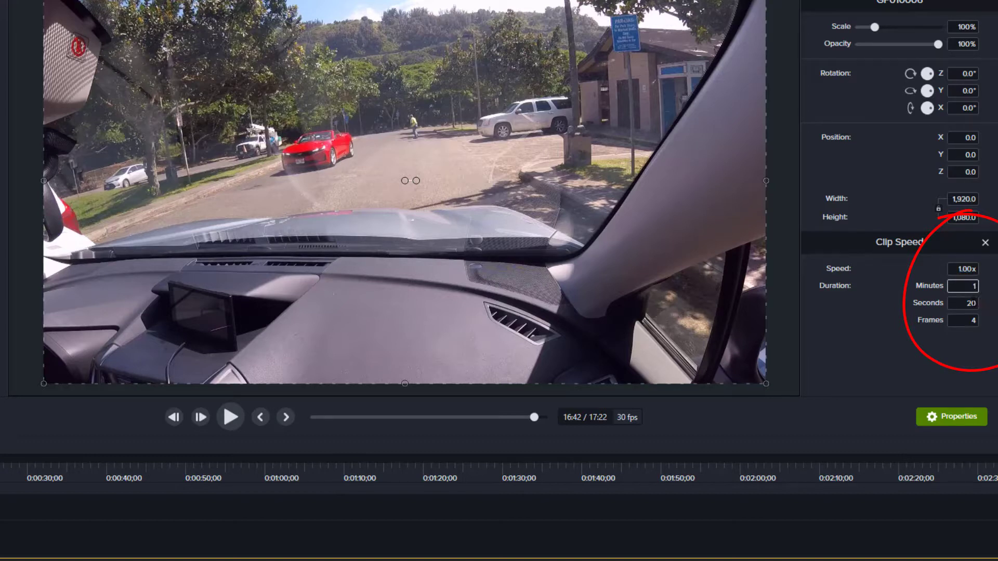
Step: Set the middle clip's Clip Speed duration to 1 minute 30 seconds
{"action": "key", "text": "Tab"}
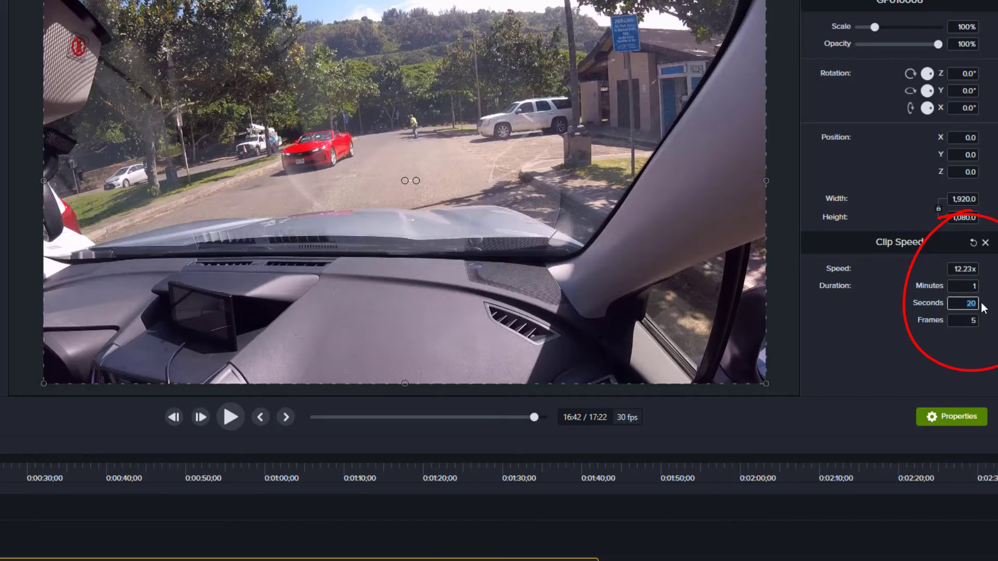
{"action": "type", "text": "30"}
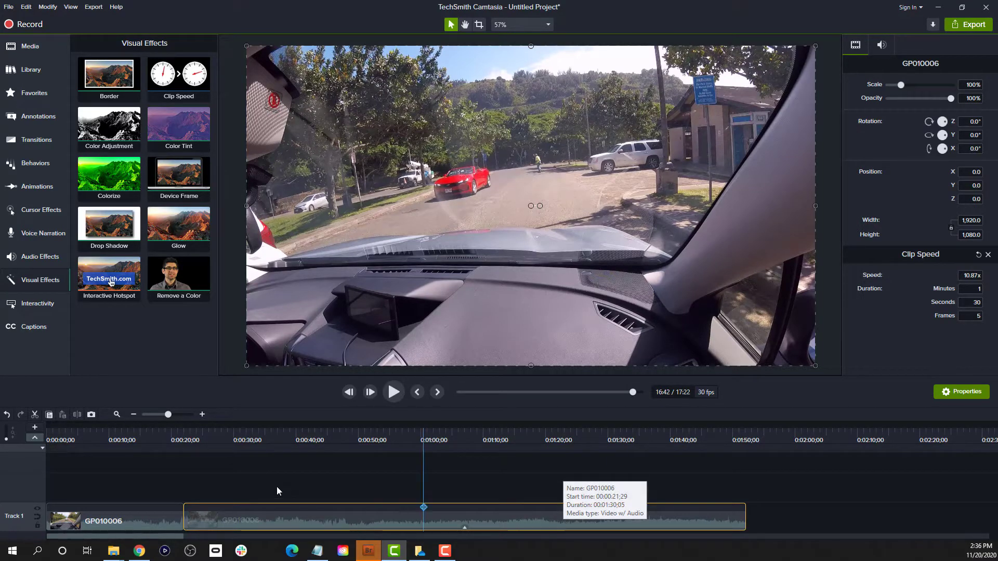
Step: Play from about 0:00:19 into the sped-up clip, and close the gap after it by moving the last clip against its end
{"action": "left_click", "coordinate": [167, 424]}
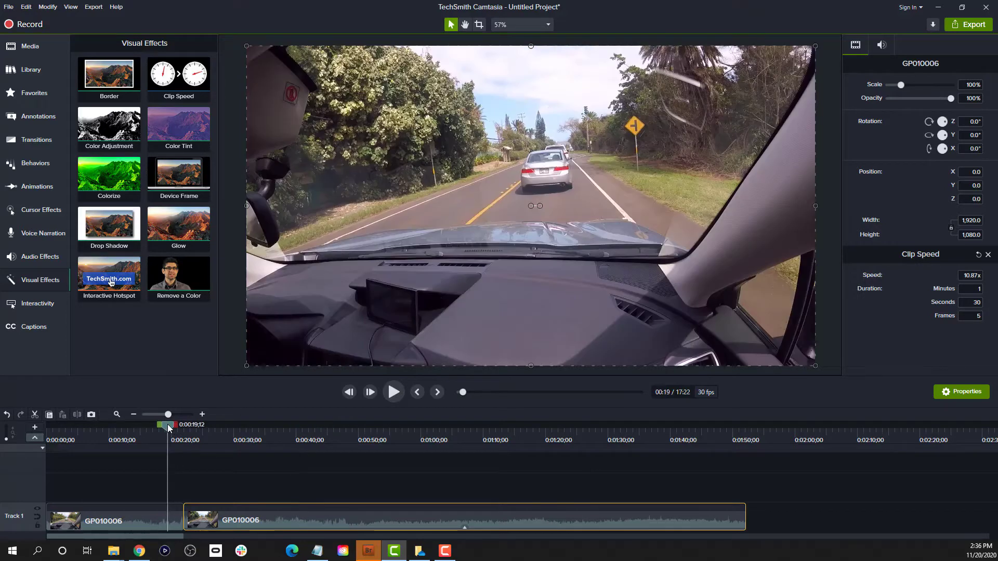
{"action": "left_click", "coordinate": [393, 396]}
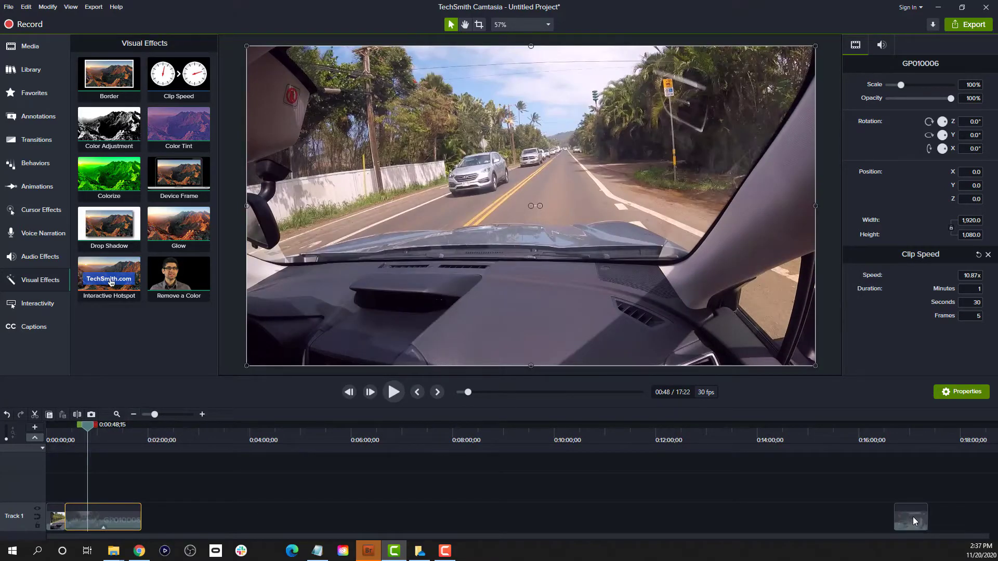
{"action": "left_click_drag", "start_coordinate": [913, 516], "coordinate": [166, 531]}
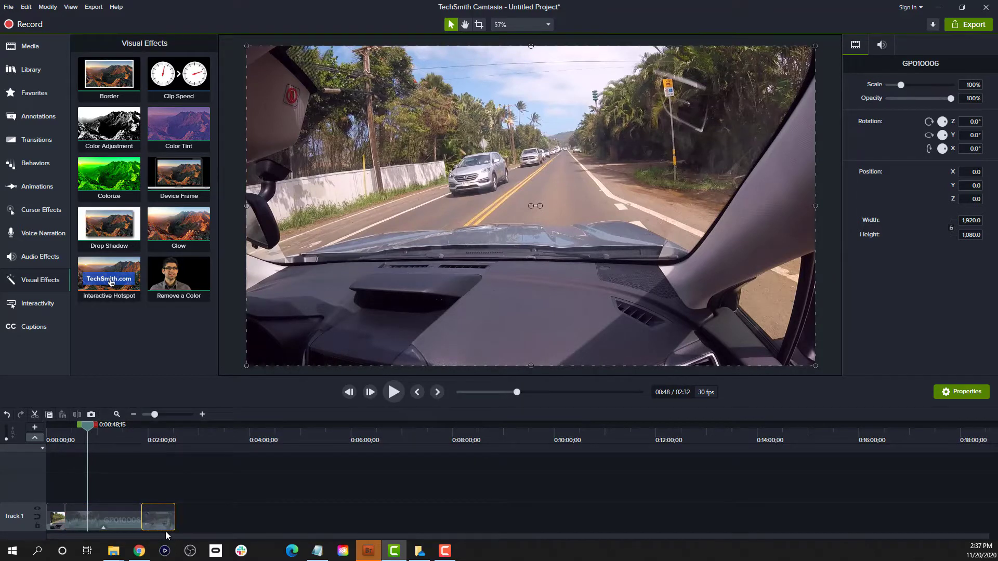
Step: Play back the sped-up section and, from about 0:01:45, its transition into the normal-speed last clip
{"action": "left_click", "coordinate": [395, 392]}
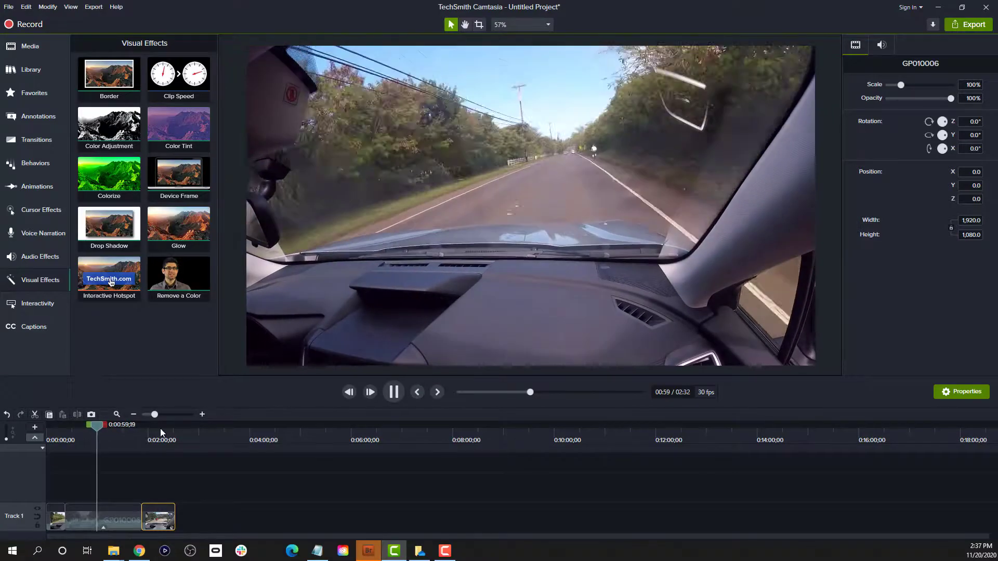
{"action": "left_click", "coordinate": [135, 427]}
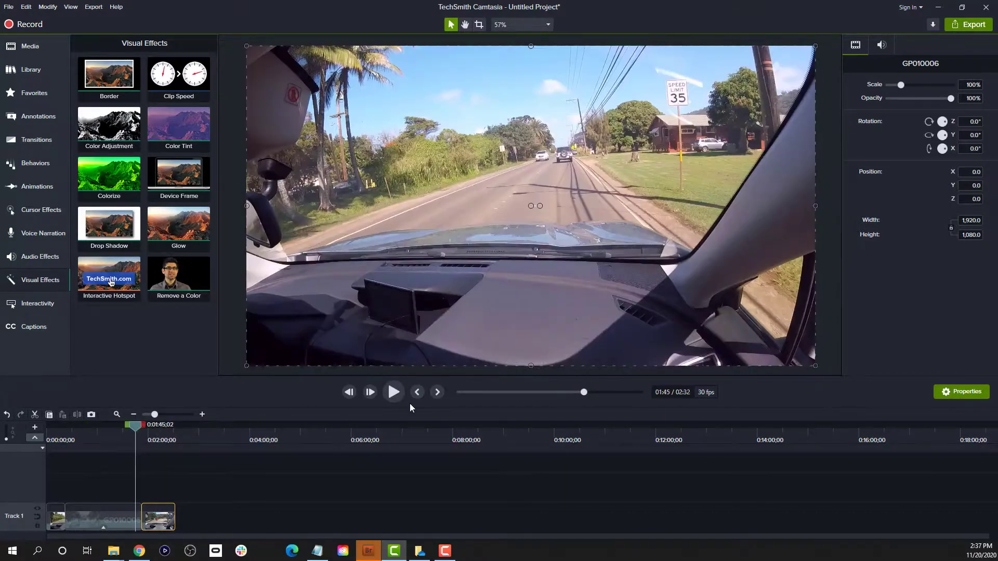
{"action": "left_click", "coordinate": [395, 394]}
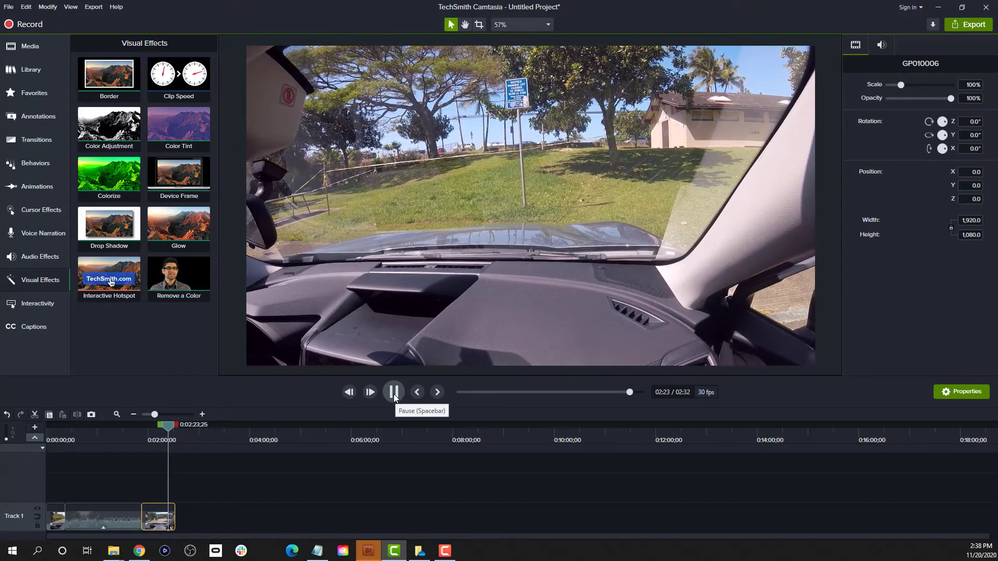
{"action": "left_click", "coordinate": [394, 393]}
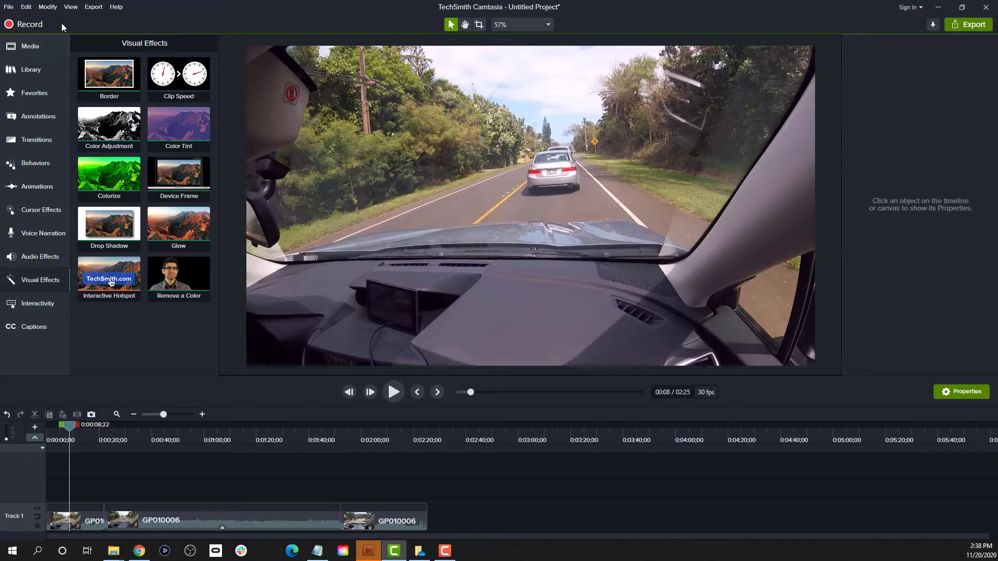
Step: Start a local file export of the project with the MP4 only (up to 1080p) preset
{"action": "left_click", "coordinate": [94, 7]}
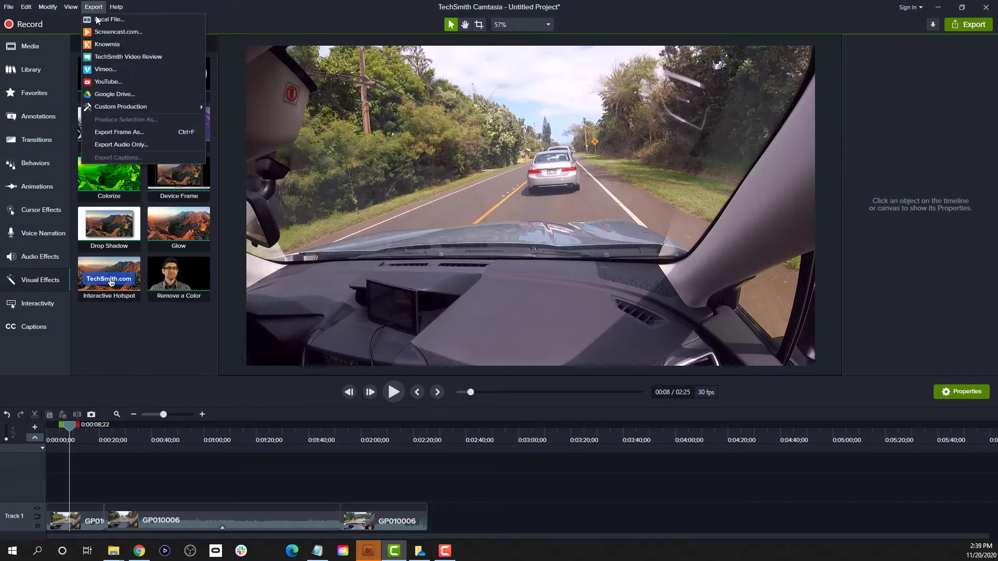
{"action": "left_click", "coordinate": [99, 20]}
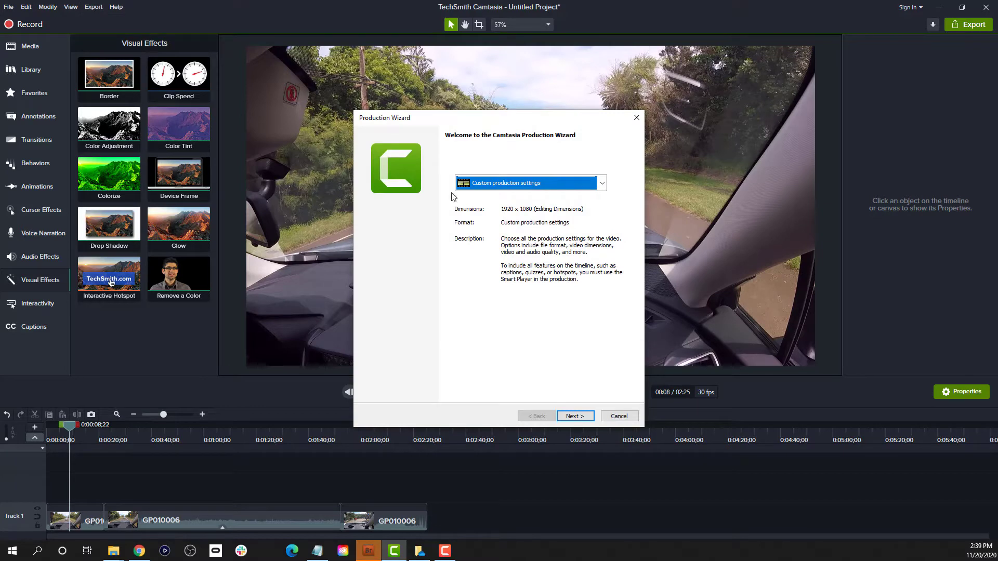
{"action": "left_click", "coordinate": [602, 184]}
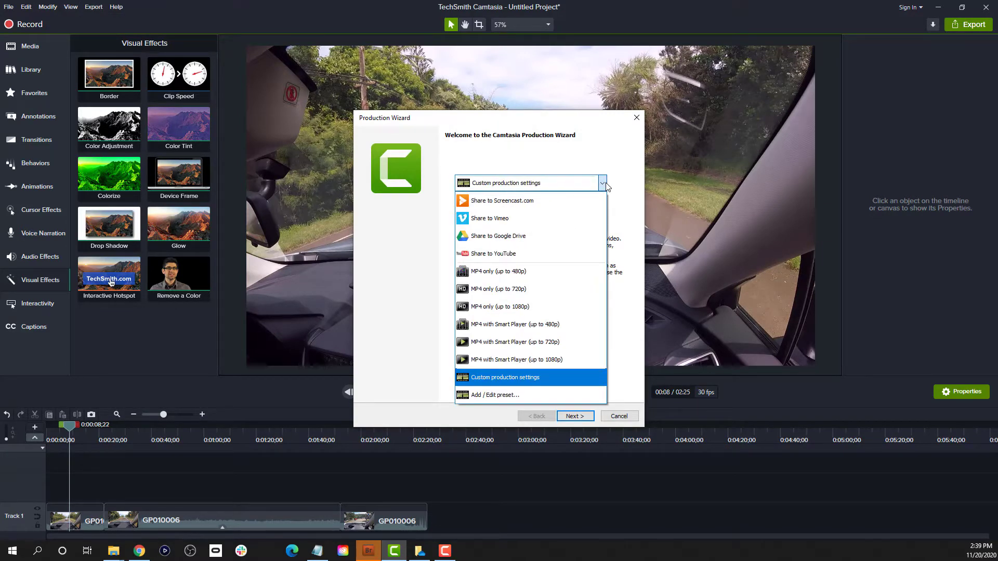
{"action": "left_click", "coordinate": [563, 311]}
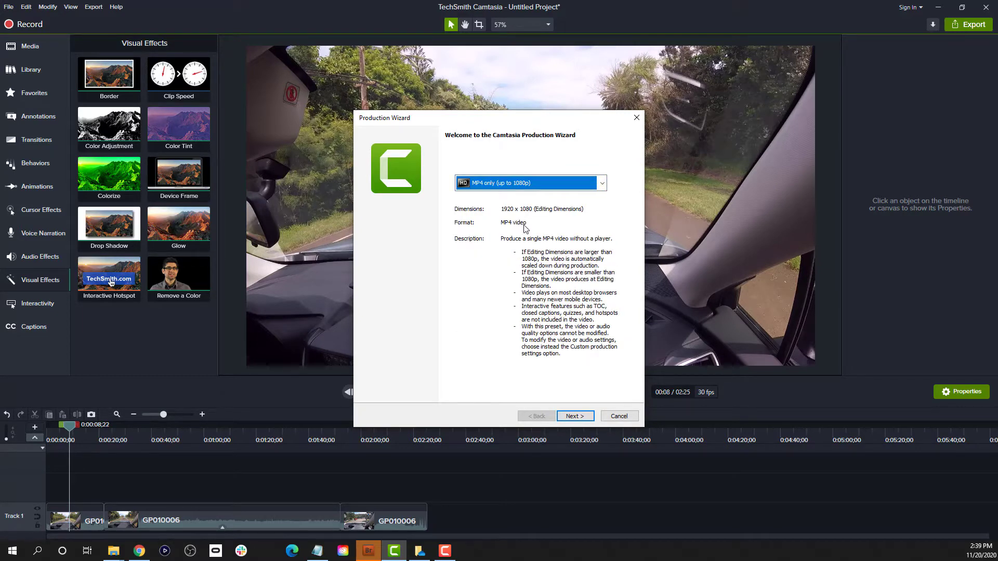
{"action": "left_click", "coordinate": [575, 415]}
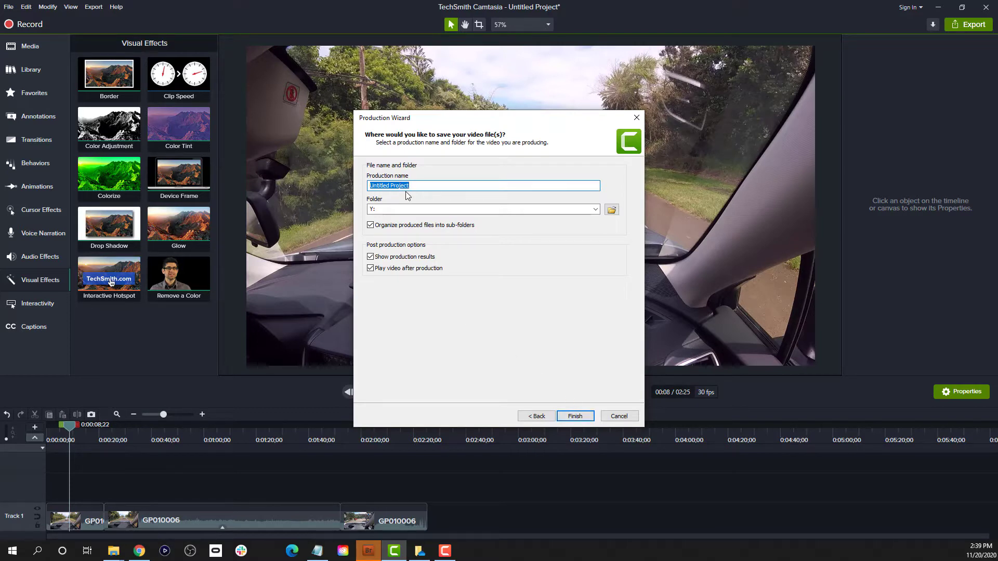
Step: Name the production "Our Drive in Hawaii", produce the video in the Y: folder and close the production results
{"action": "type", "text": "Our Drive in Hawaii"}
{"action": "left_click", "coordinate": [575, 416]}
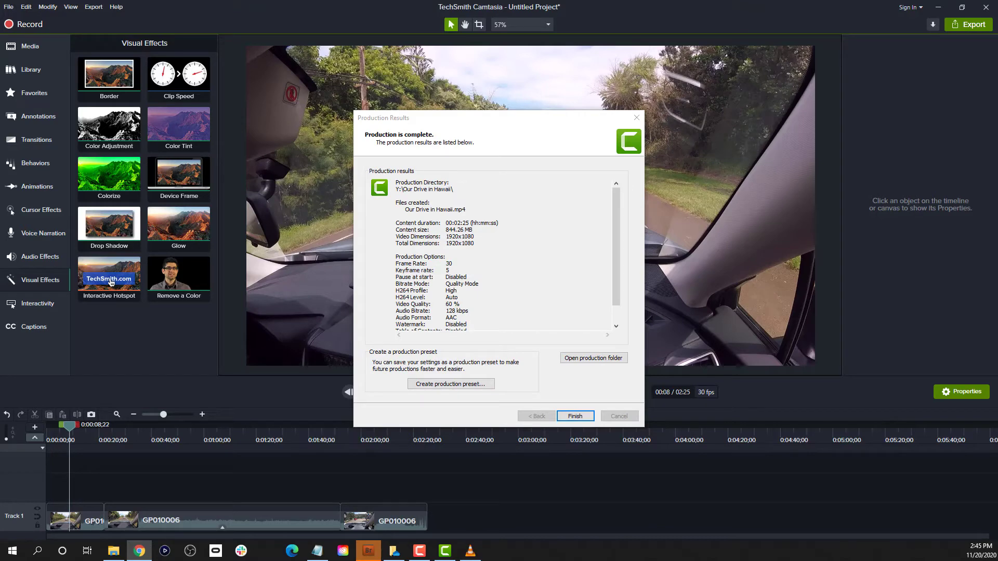
{"action": "left_click", "coordinate": [580, 416]}
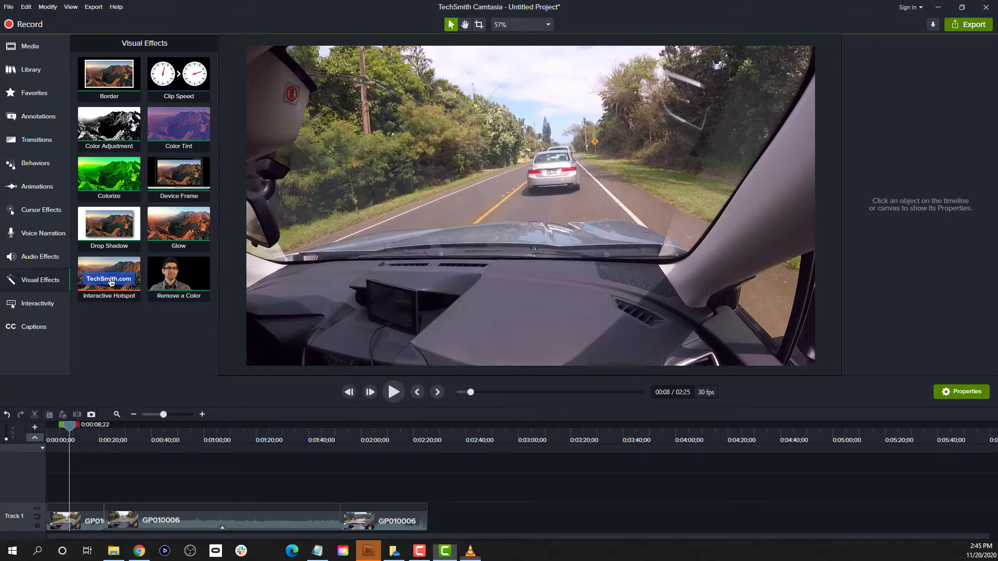
Step: Bring the exported video's VLC media player window into view and review the footage around 2:00 and 1:44
{"action": "left_click_drag", "start_coordinate": [997, 128], "coordinate": [574, 5]}
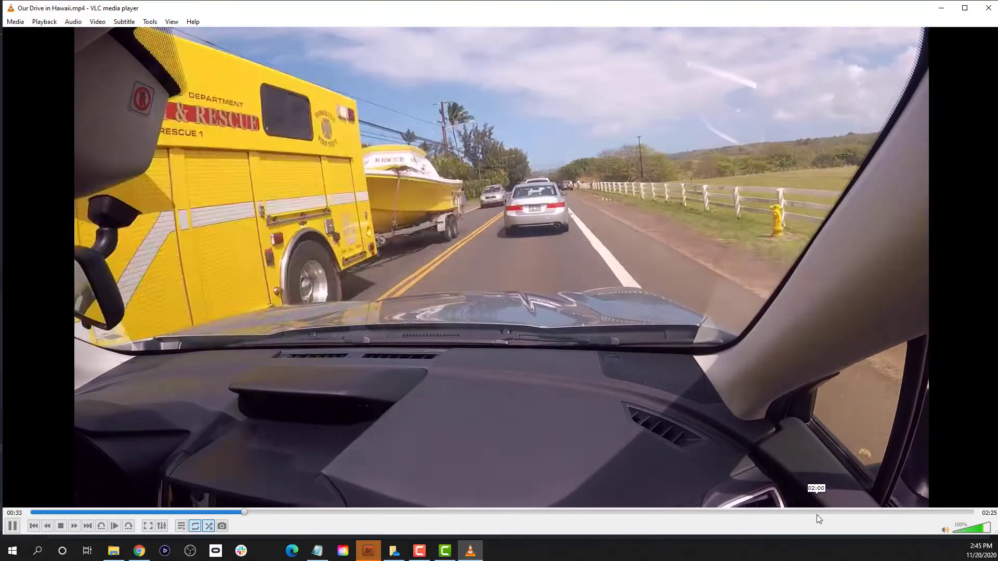
{"action": "left_click", "coordinate": [808, 512]}
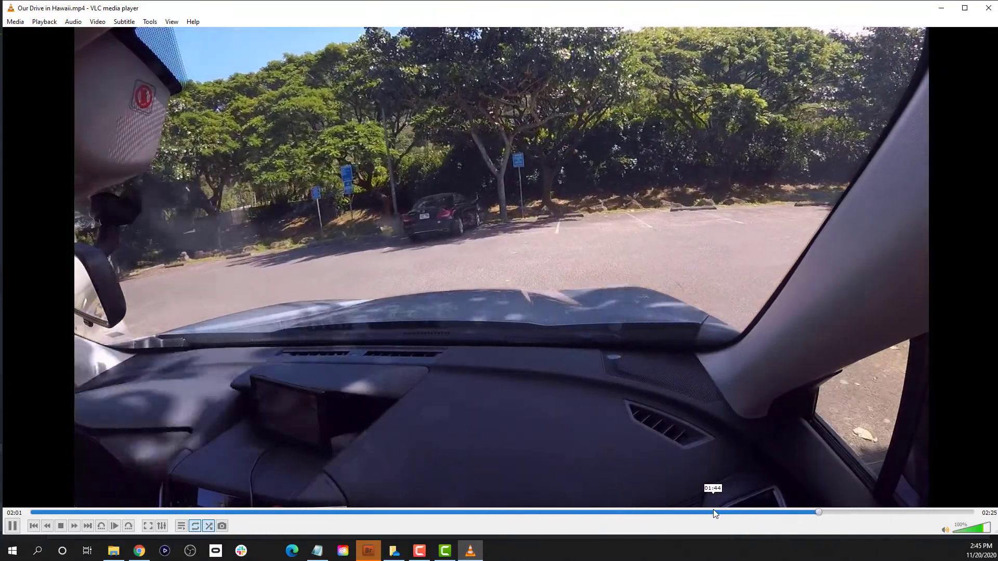
{"action": "left_click", "coordinate": [716, 512]}
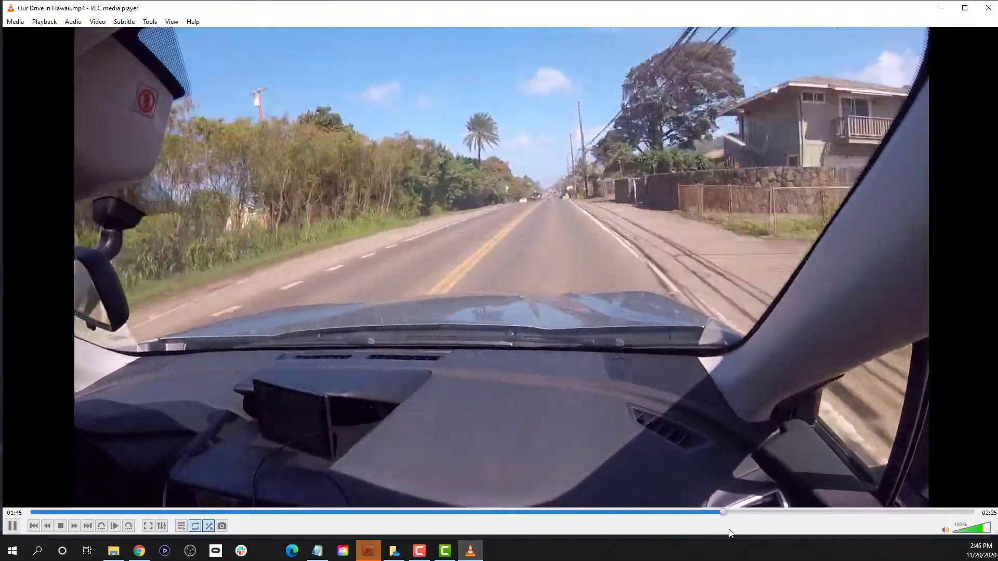